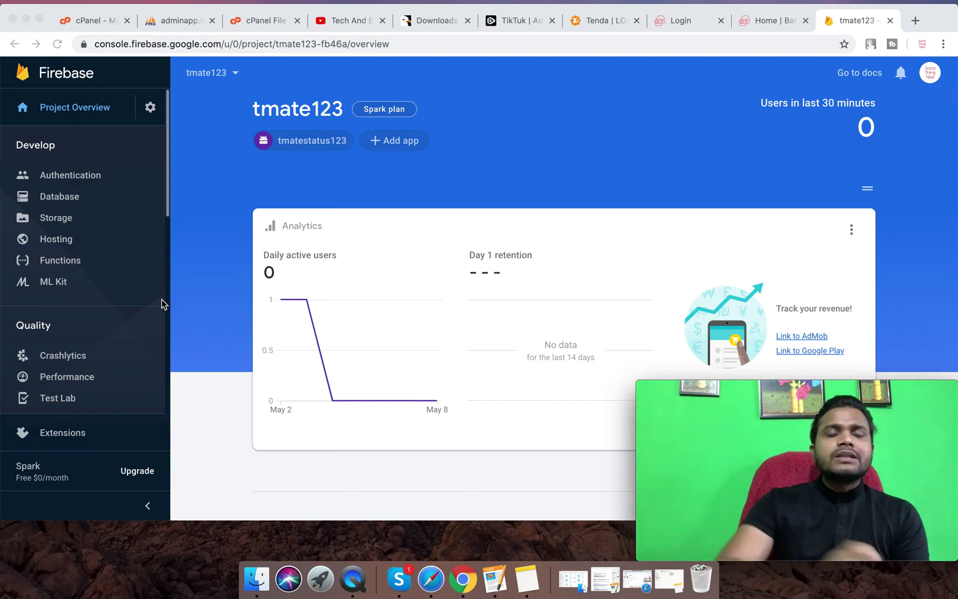
Scroll the tmate123 project sidebar down and back up to review its sections
{"action": "scroll", "coordinate": [56, 332], "scroll_direction": "down", "scroll_amount": 10}
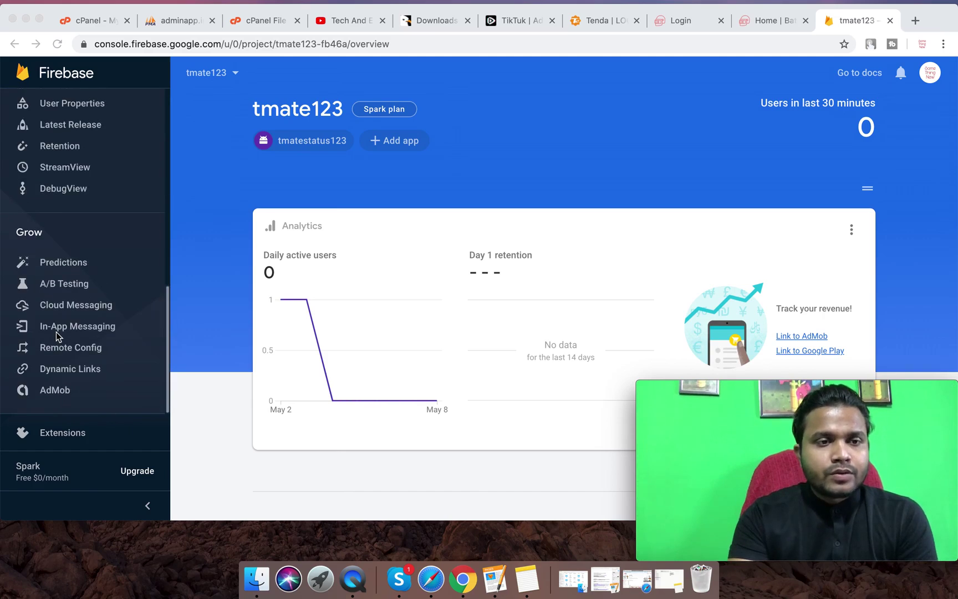
{"action": "scroll", "coordinate": [68, 201], "scroll_direction": "up", "scroll_amount": 10}
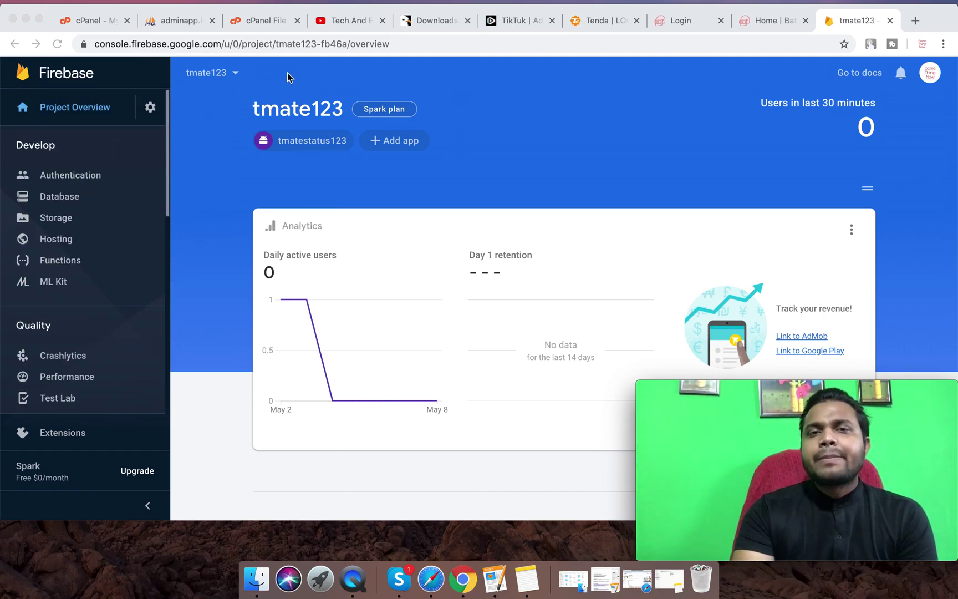
Search Google for 'firebase console' in a new tab, open the Firebase result, then return to tmate123
{"action": "left_click", "coordinate": [913, 21]}
{"action": "type", "text": "fi"}
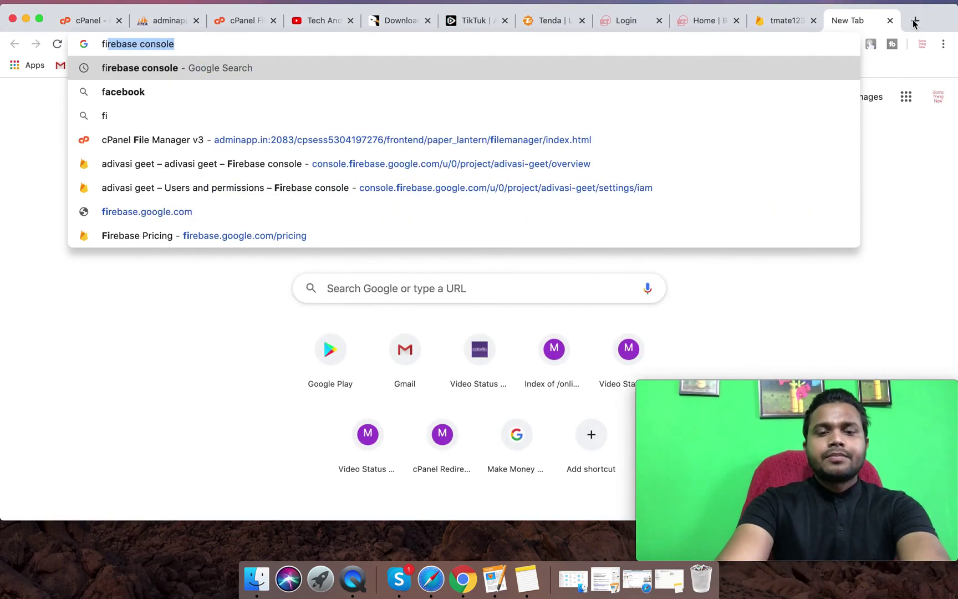
{"action": "type", "text": "rebase console"}
{"action": "key", "text": "Return"}
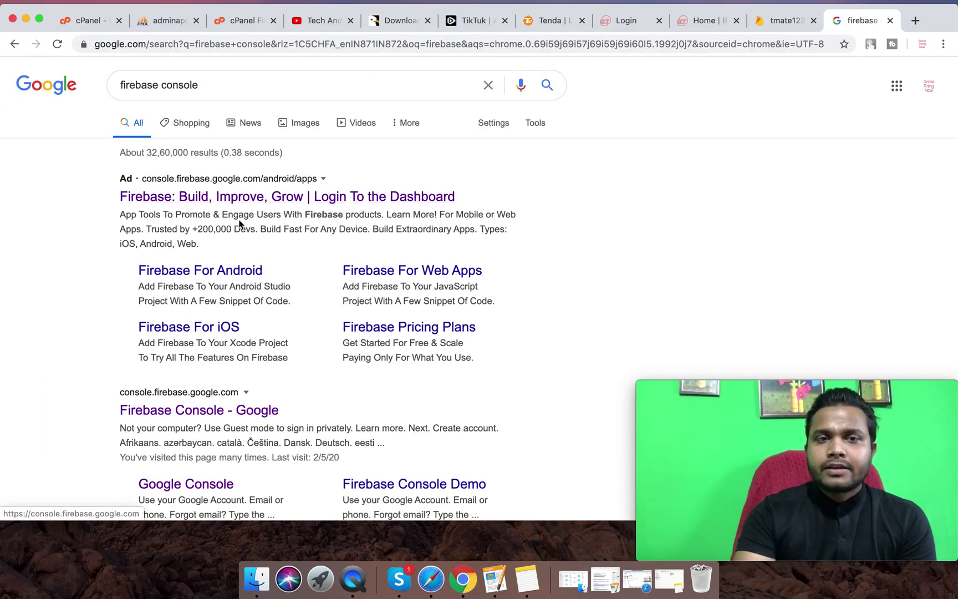
{"action": "left_click", "coordinate": [249, 198]}
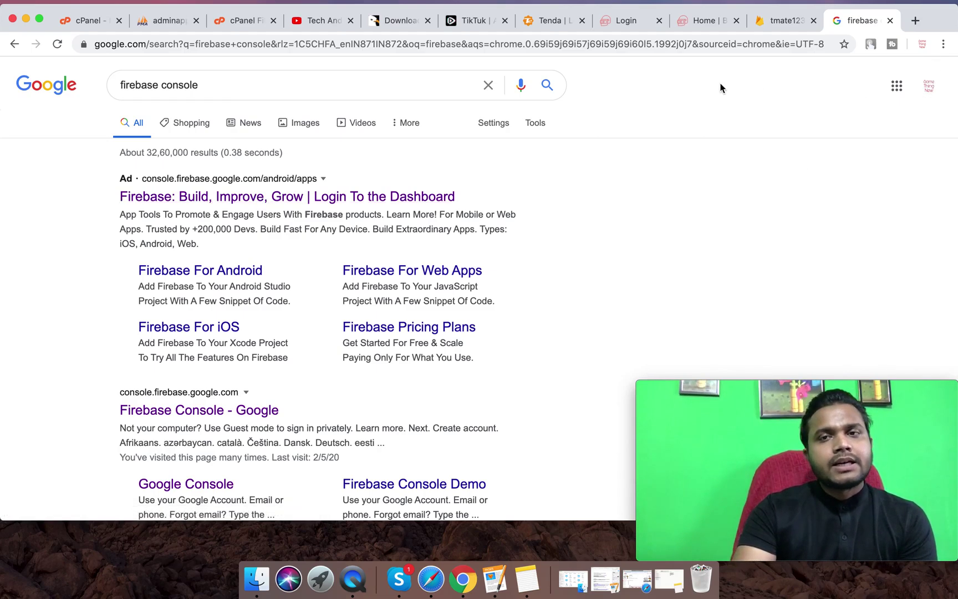
{"action": "left_click", "coordinate": [783, 23]}
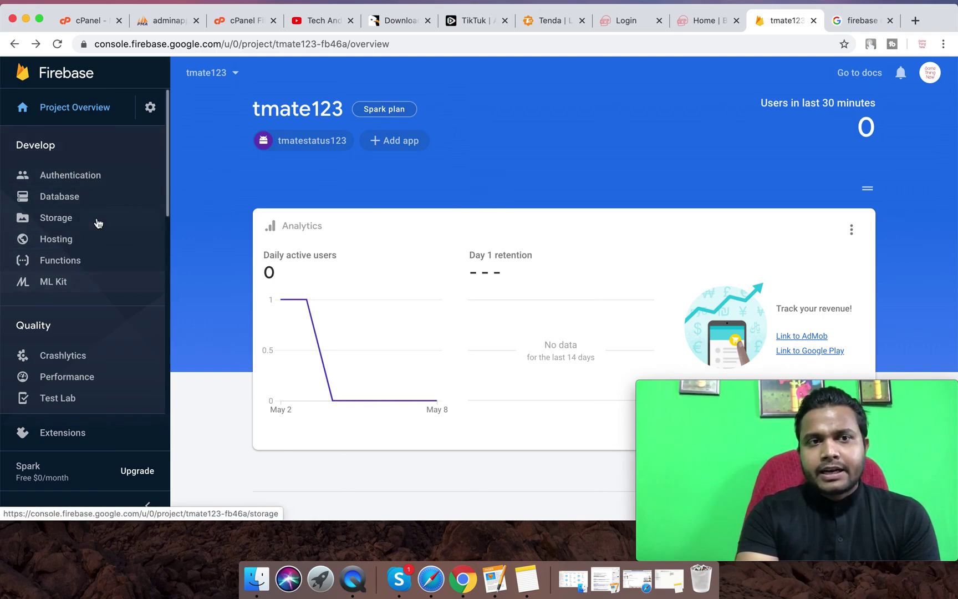
{"action": "scroll", "coordinate": [96, 222], "scroll_direction": "down", "scroll_amount": 3}
{"action": "scroll", "coordinate": [95, 222], "scroll_direction": "down", "scroll_amount": 6}
{"action": "scroll", "coordinate": [95, 222], "scroll_direction": "up", "scroll_amount": 10}
{"action": "scroll", "coordinate": [96, 222], "scroll_direction": "down", "scroll_amount": 8}
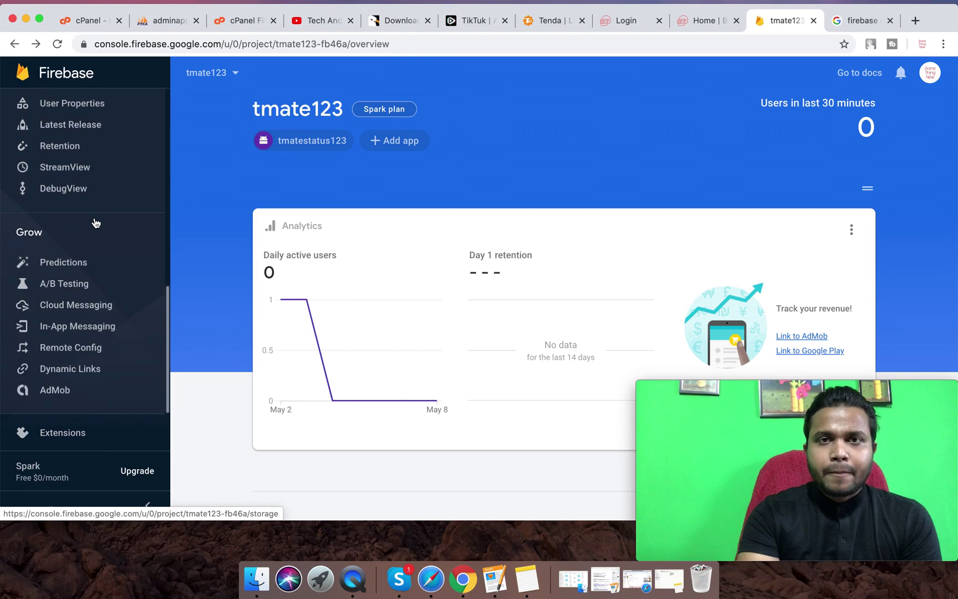
{"action": "scroll", "coordinate": [95, 222], "scroll_direction": "up", "scroll_amount": 8}
{"action": "scroll", "coordinate": [96, 222], "scroll_direction": "down", "scroll_amount": 4}
{"action": "scroll", "coordinate": [95, 221], "scroll_direction": "down", "scroll_amount": 5}
{"action": "scroll", "coordinate": [96, 221], "scroll_direction": "up", "scroll_amount": 10}
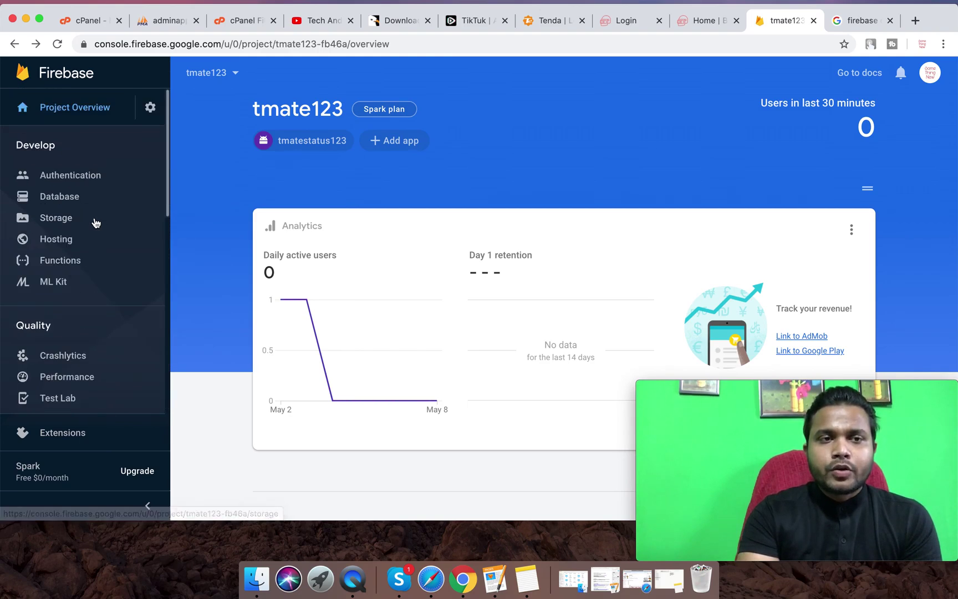
{"action": "scroll", "coordinate": [95, 222], "scroll_direction": "down", "scroll_amount": 3}
{"action": "scroll", "coordinate": [95, 222], "scroll_direction": "down", "scroll_amount": 10}
{"action": "scroll", "coordinate": [95, 222], "scroll_direction": "up", "scroll_amount": 5}
{"action": "scroll", "coordinate": [96, 222], "scroll_direction": "up", "scroll_amount": 5}
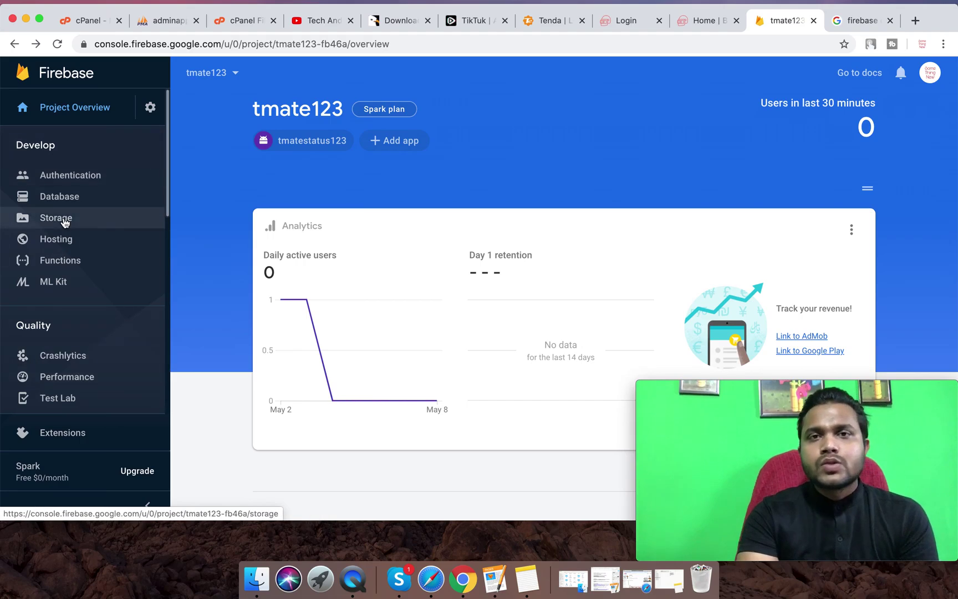
{"action": "scroll", "coordinate": [66, 225], "scroll_direction": "down", "scroll_amount": 3}
{"action": "scroll", "coordinate": [69, 235], "scroll_direction": "down", "scroll_amount": 6}
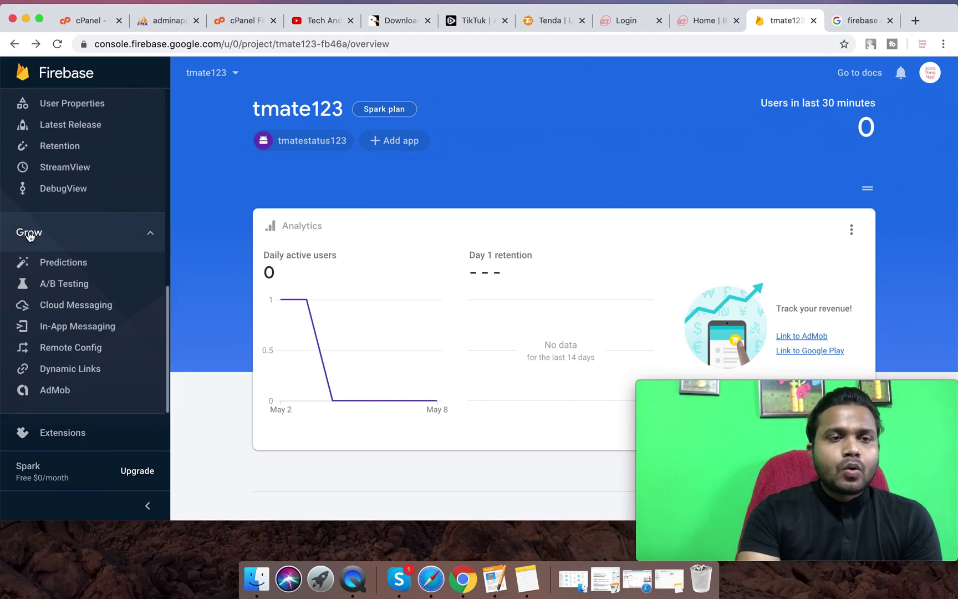
{"action": "left_click", "coordinate": [62, 236]}
{"action": "scroll", "coordinate": [55, 255], "scroll_direction": "down", "scroll_amount": 5}
{"action": "scroll", "coordinate": [56, 255], "scroll_direction": "down", "scroll_amount": 5}
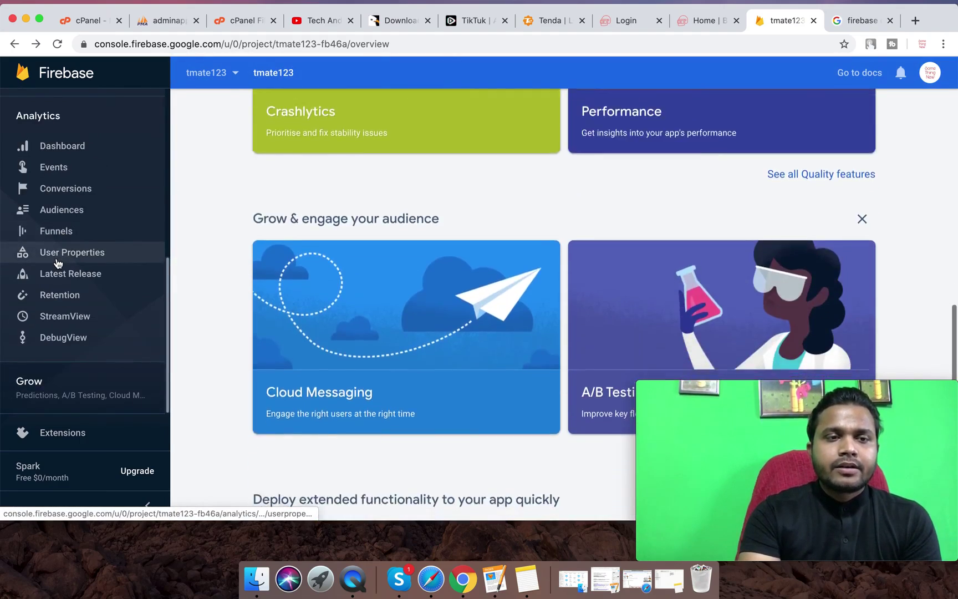
{"action": "scroll", "coordinate": [52, 305], "scroll_direction": "down", "scroll_amount": 5}
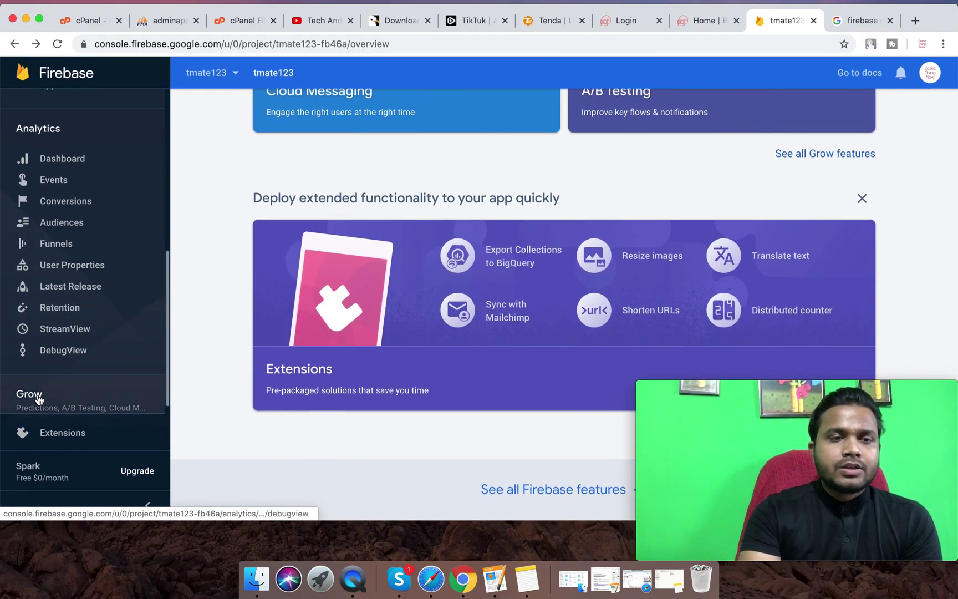
{"action": "left_click", "coordinate": [128, 395]}
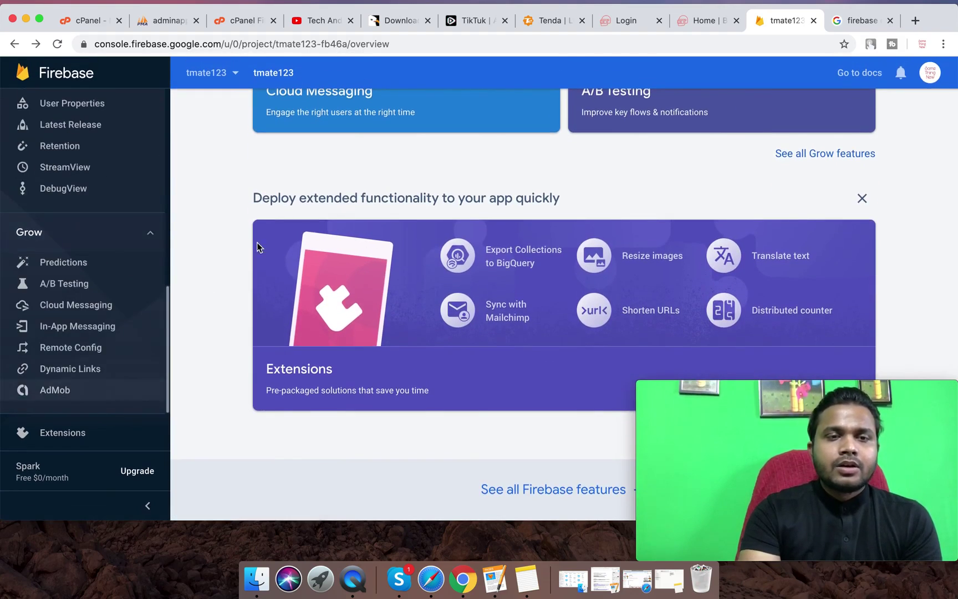
{"action": "scroll", "coordinate": [257, 242], "scroll_direction": "up", "scroll_amount": 15}
{"action": "scroll", "coordinate": [292, 204], "scroll_direction": "down", "scroll_amount": 10}
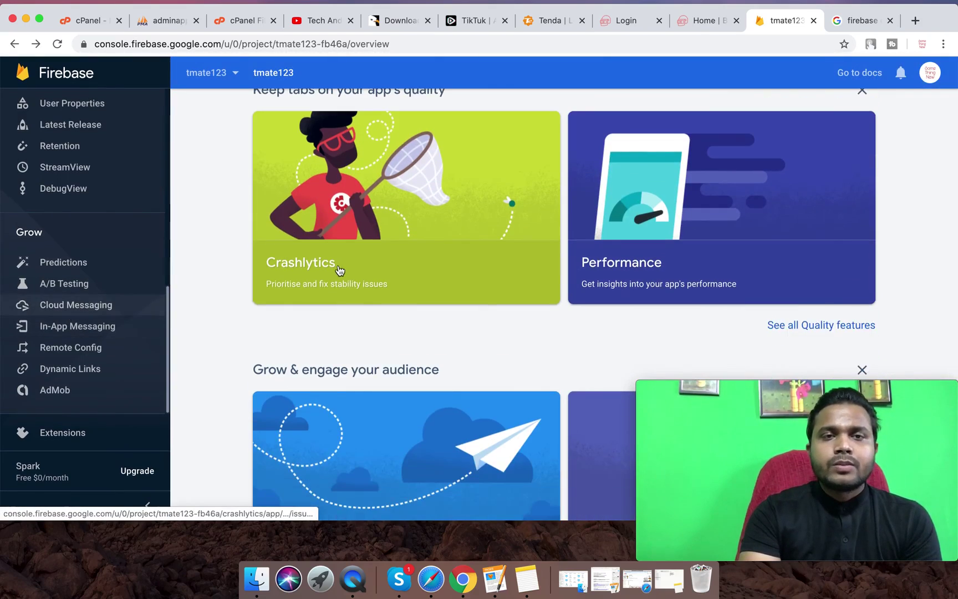
{"action": "scroll", "coordinate": [357, 270], "scroll_direction": "up", "scroll_amount": 10}
{"action": "scroll", "coordinate": [360, 270], "scroll_direction": "up", "scroll_amount": 10}
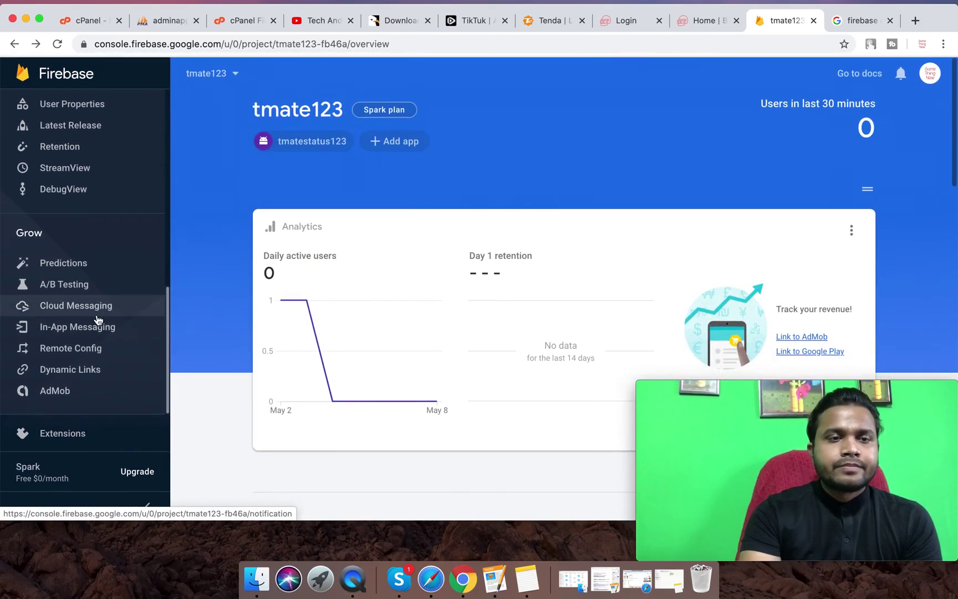
Open Cloud Messaging and start composing the first notification message
{"action": "left_click", "coordinate": [80, 311]}
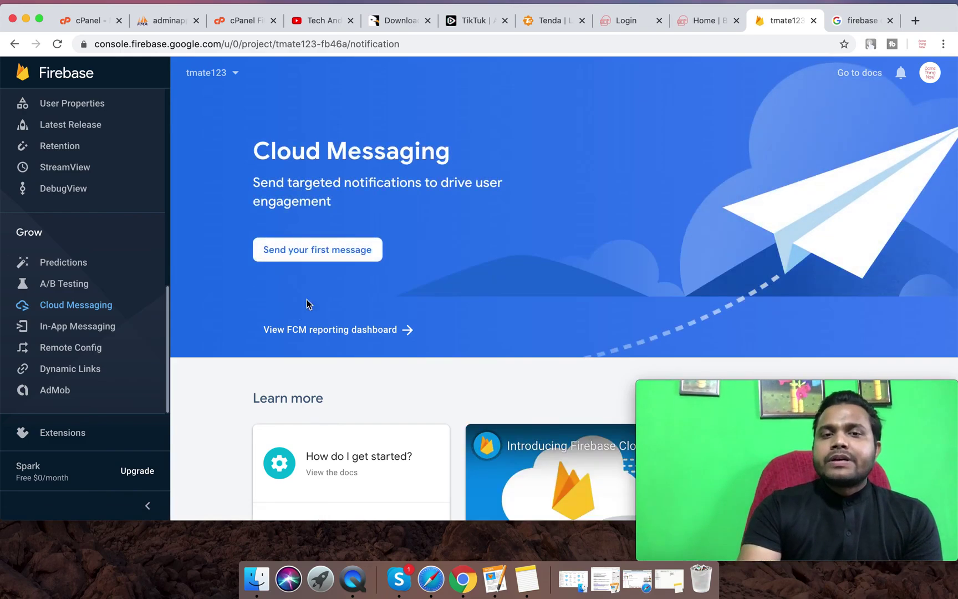
{"action": "left_click", "coordinate": [318, 250]}
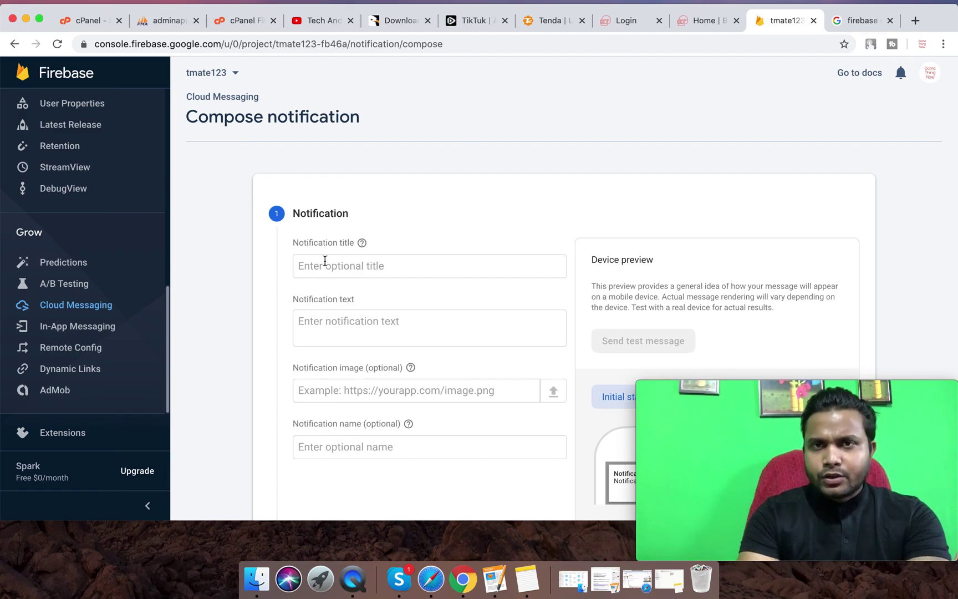
Enter 'room id' as the notification title, replacing the earlier test entries
{"action": "left_click", "coordinate": [320, 269]}
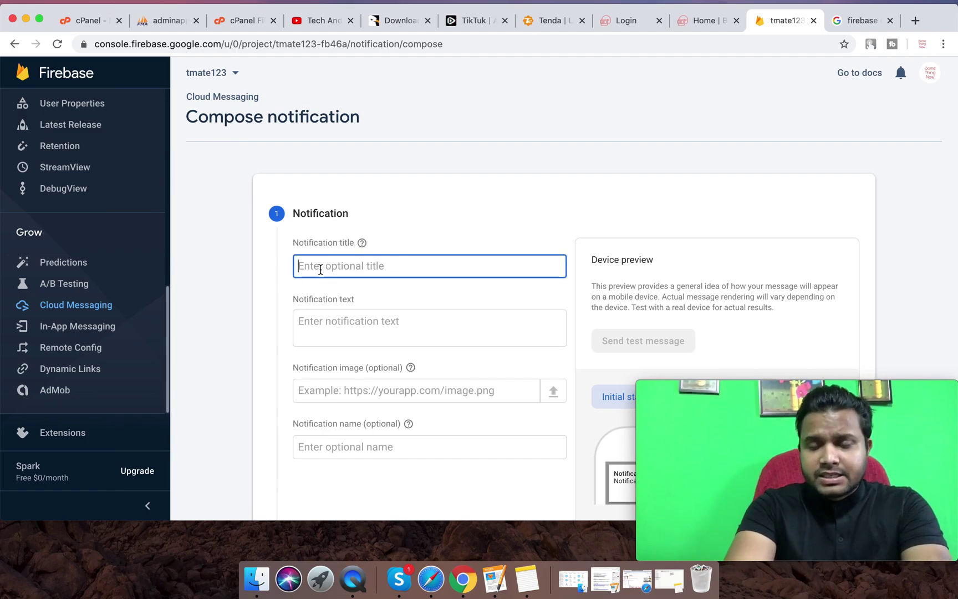
{"action": "type", "text": "dbcjwbcib"}
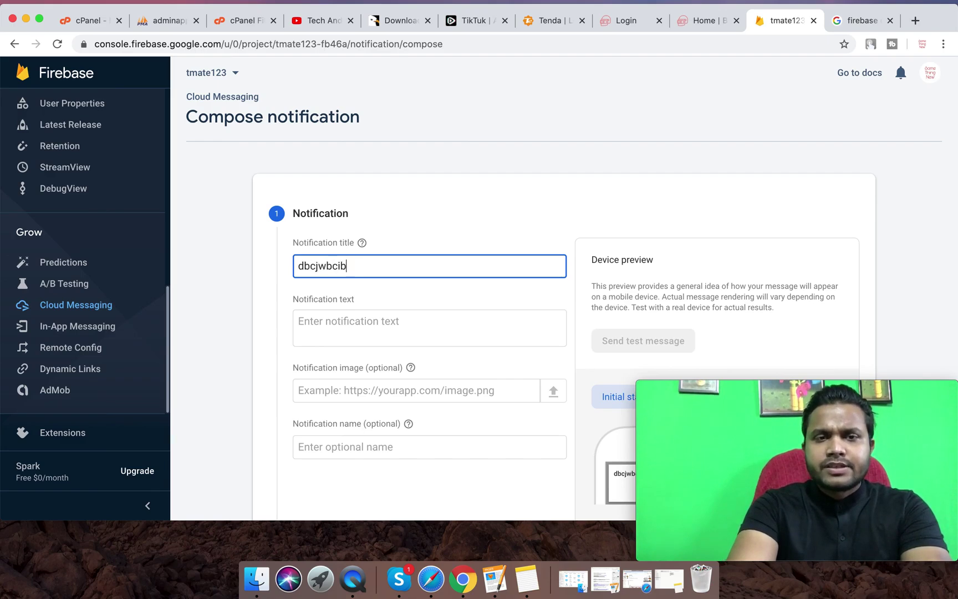
{"action": "key", "text": "BackSpace"}
{"action": "key", "text": "BackSpace"}
{"action": "key", "text": "BackSpace"}
{"action": "type", "text": "xyz"}
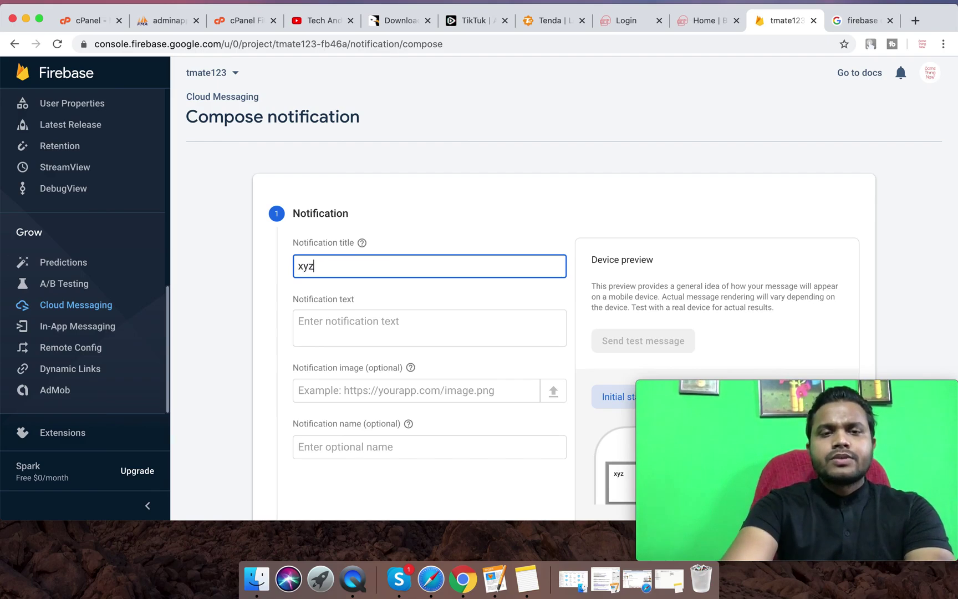
{"action": "left_click", "coordinate": [345, 325]}
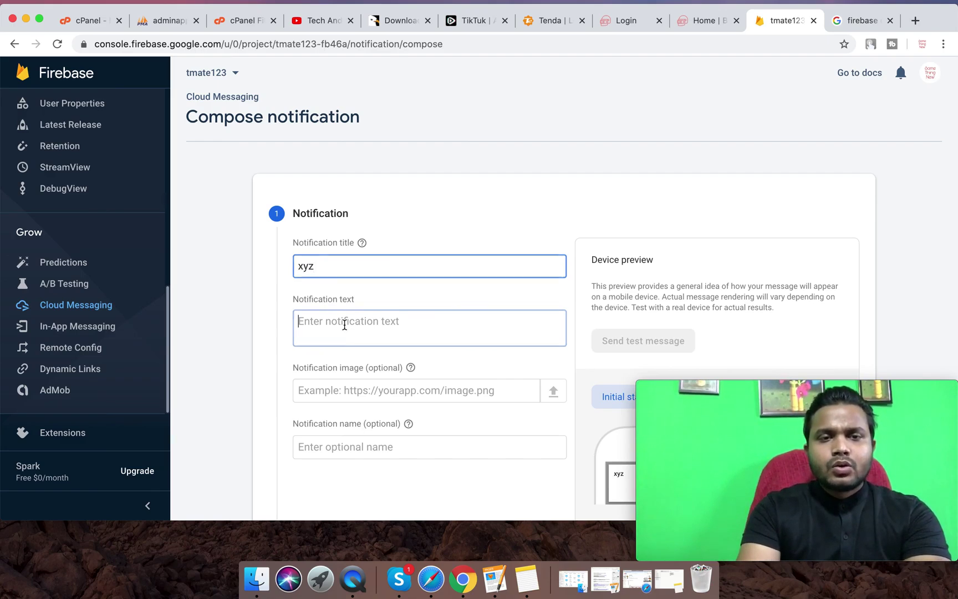
{"action": "left_click", "coordinate": [325, 271]}
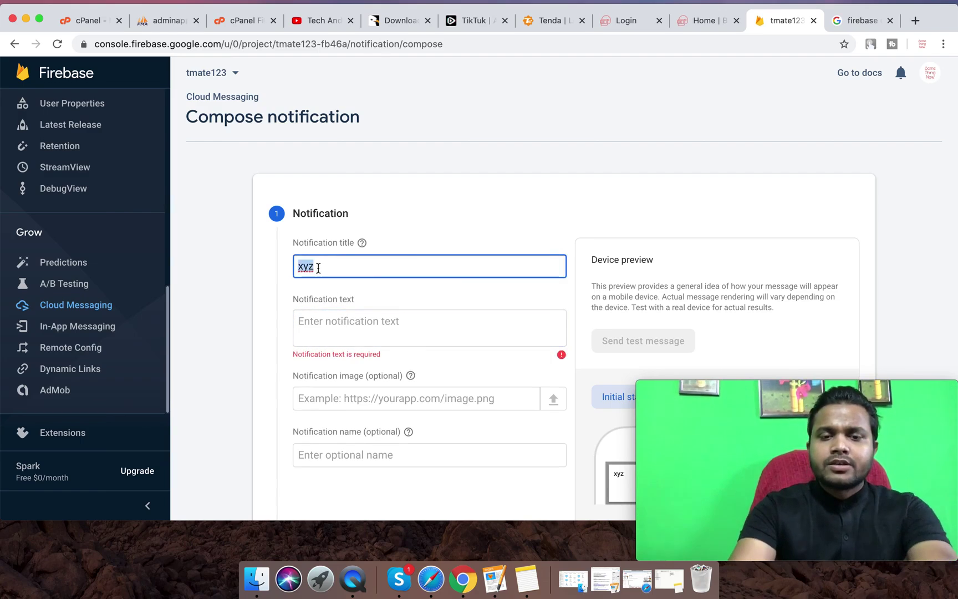
{"action": "type", "text": "room id"}
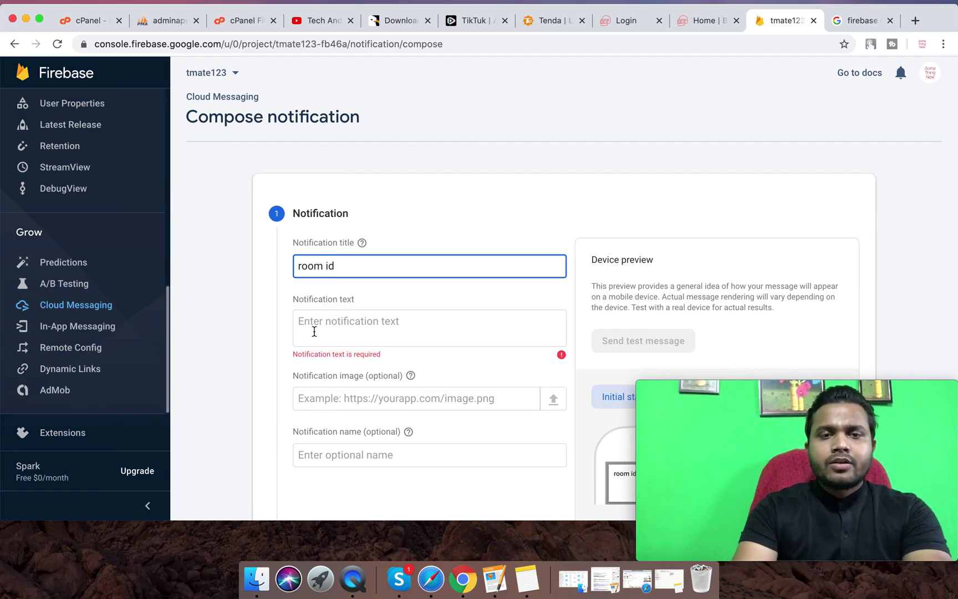
{"action": "left_click", "coordinate": [326, 328]}
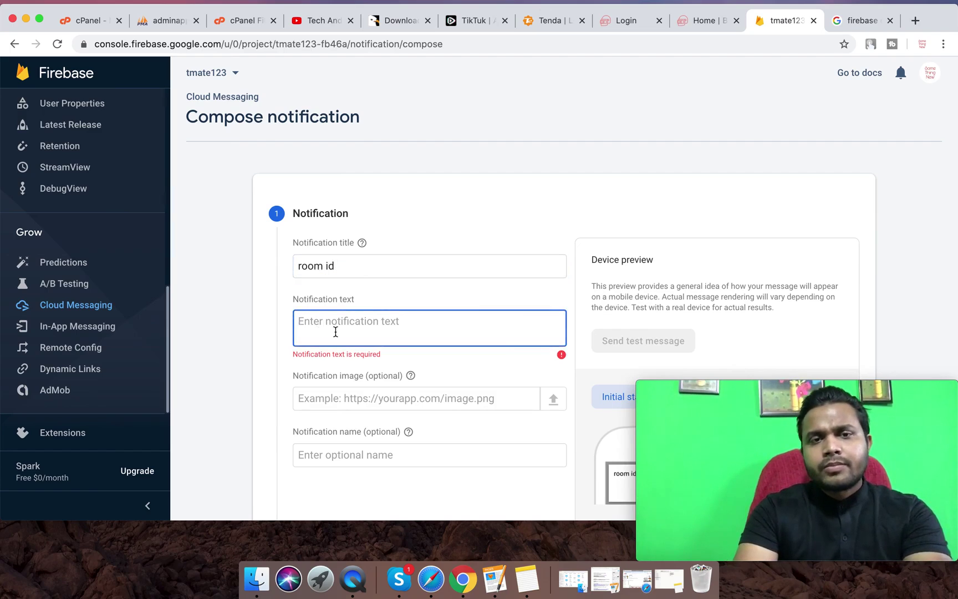
{"action": "double_click", "coordinate": [344, 260]}
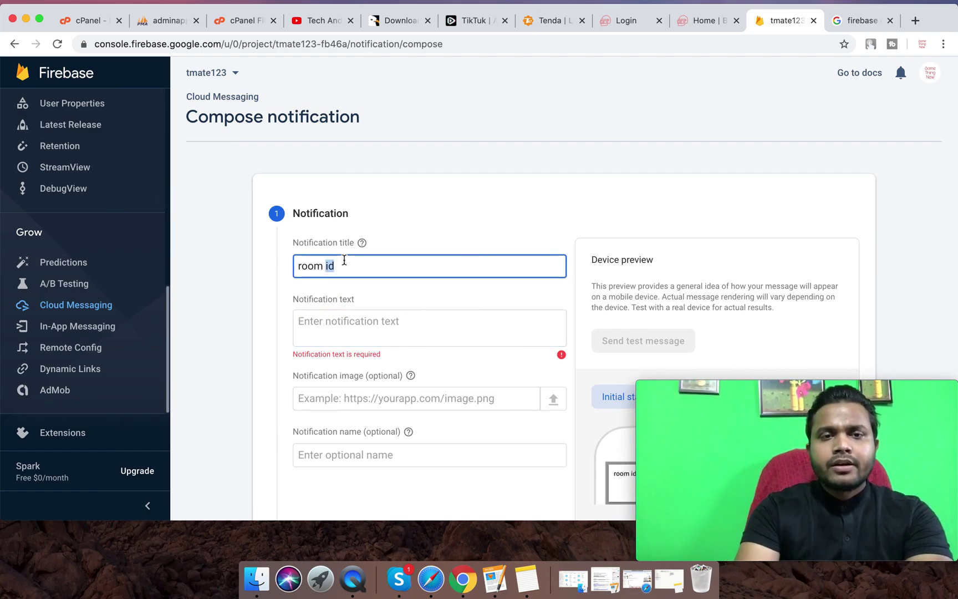
Enter 'asdcdac' as the notification text and scroll down to the Next button
{"action": "left_click", "coordinate": [344, 327]}
{"action": "scroll", "coordinate": [345, 333], "scroll_direction": "down", "scroll_amount": 3}
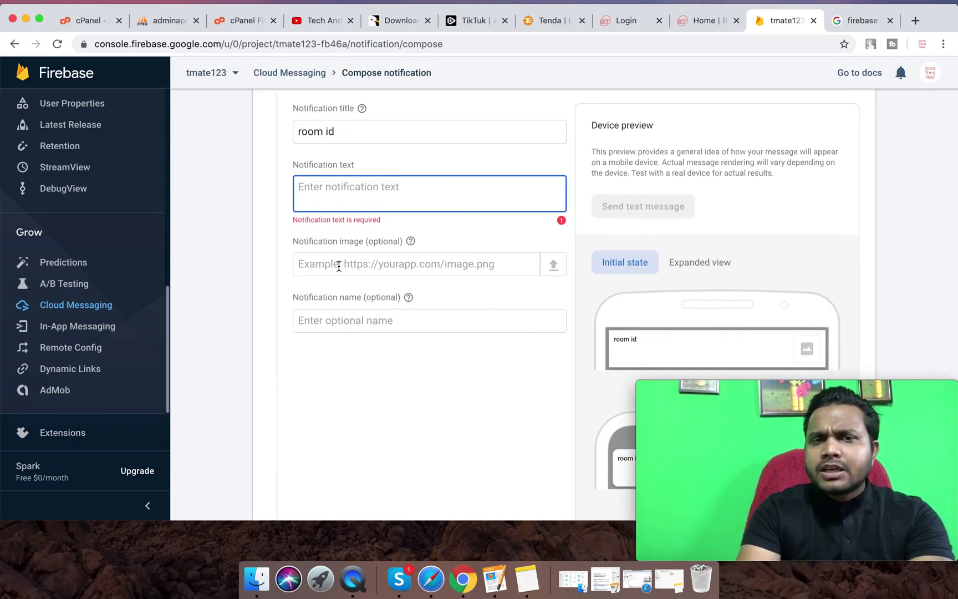
{"action": "scroll", "coordinate": [374, 296], "scroll_direction": "down", "scroll_amount": 2}
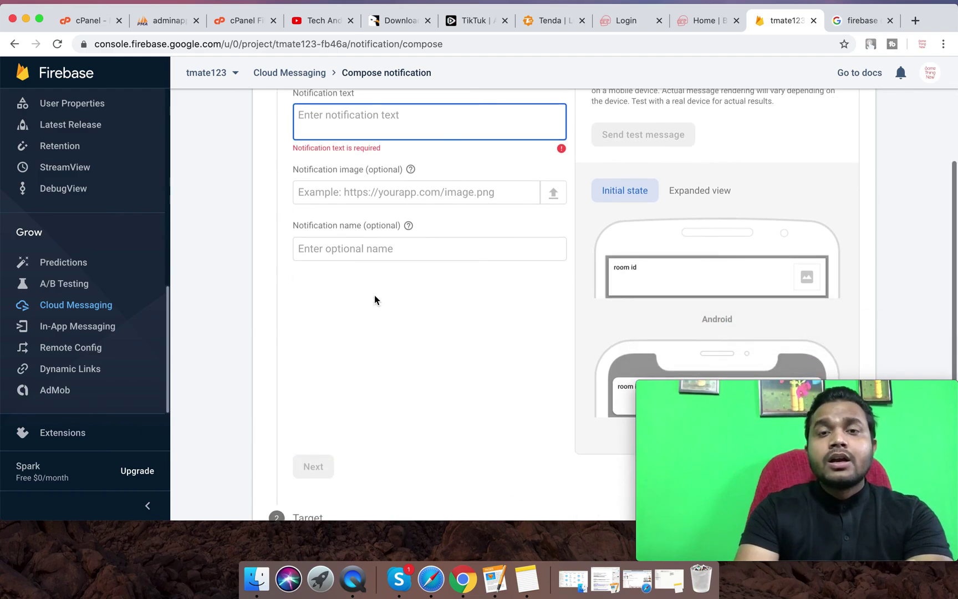
{"action": "scroll", "coordinate": [375, 299], "scroll_direction": "down", "scroll_amount": 5}
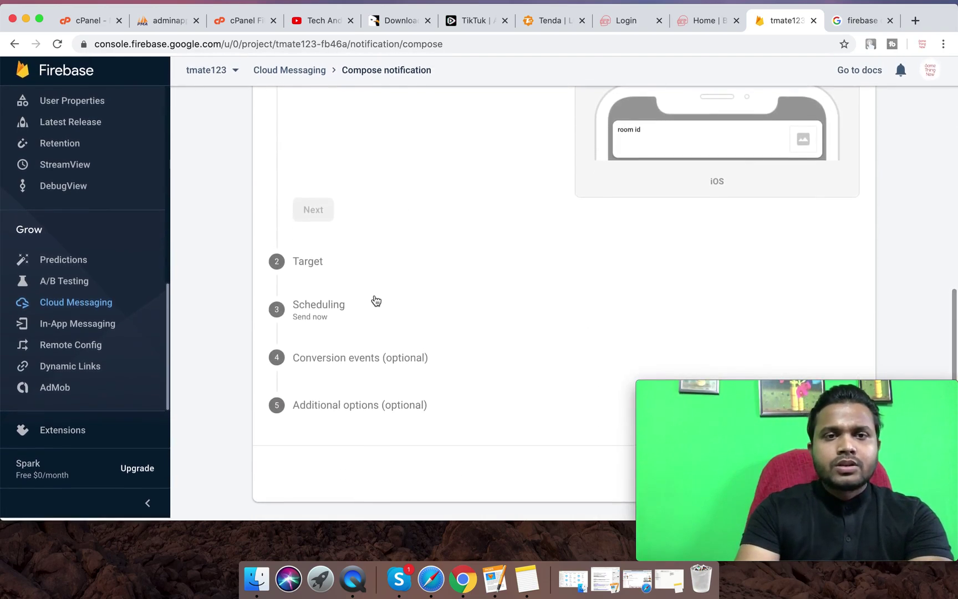
{"action": "left_click", "coordinate": [308, 207]}
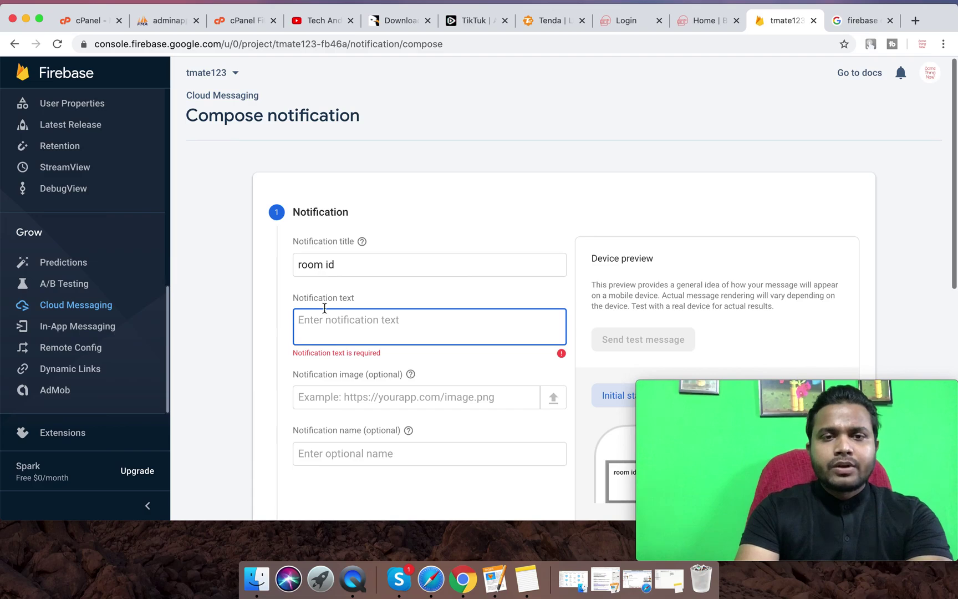
{"action": "type", "text": "asdcdac"}
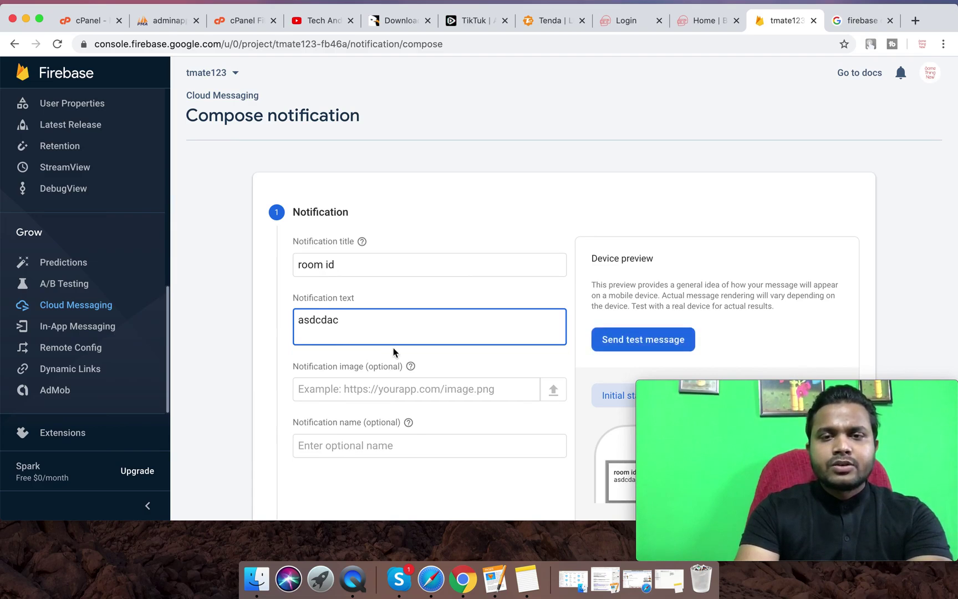
{"action": "scroll", "coordinate": [394, 352], "scroll_direction": "down", "scroll_amount": 3}
{"action": "scroll", "coordinate": [391, 349], "scroll_direction": "down", "scroll_amount": 5}
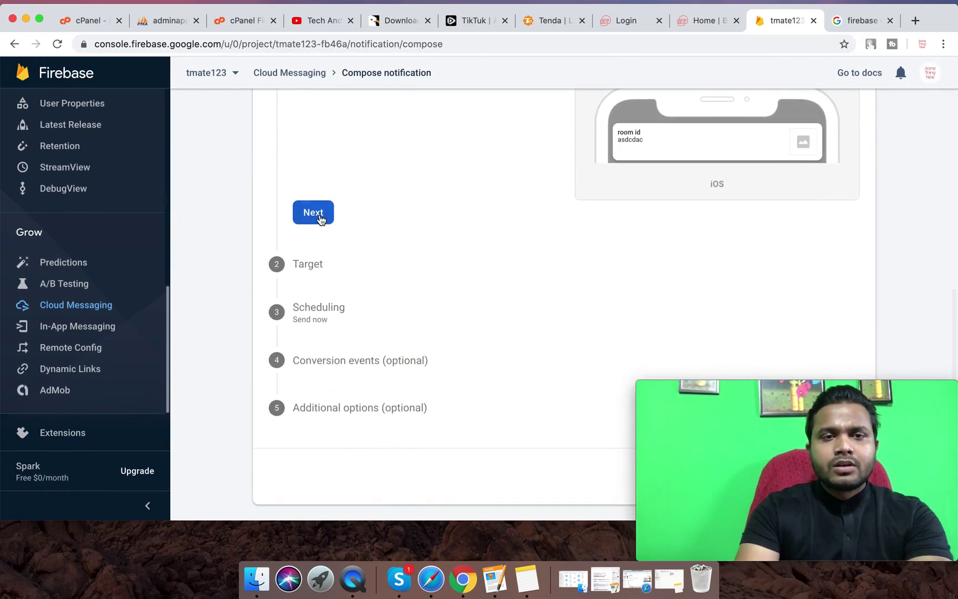
Target the notification at the com.tmatestatus123.tmatestatus123 app
{"action": "left_click", "coordinate": [313, 213]}
{"action": "scroll", "coordinate": [344, 136], "scroll_direction": "up", "scroll_amount": 3}
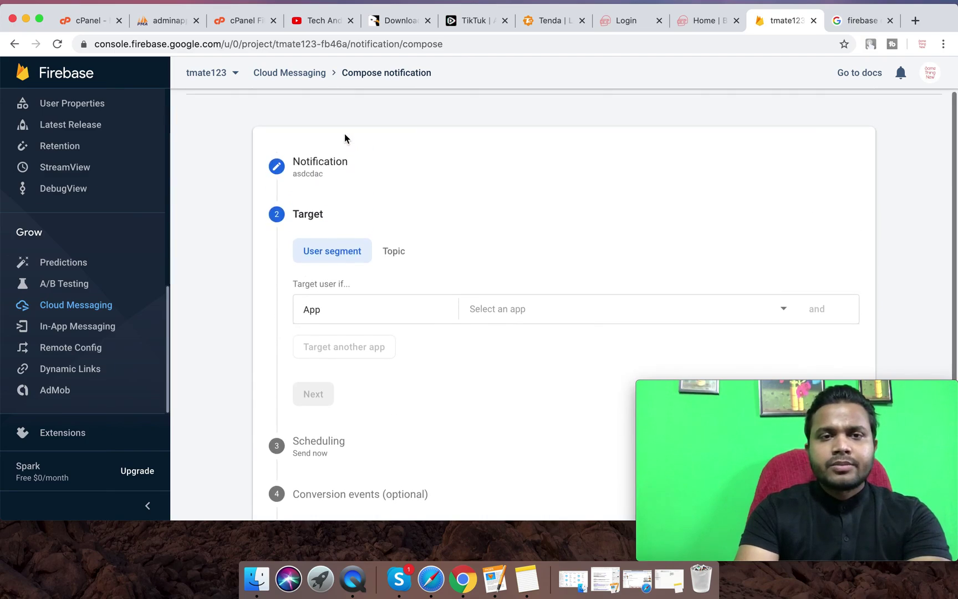
{"action": "left_click", "coordinate": [490, 320]}
{"action": "left_click", "coordinate": [539, 318]}
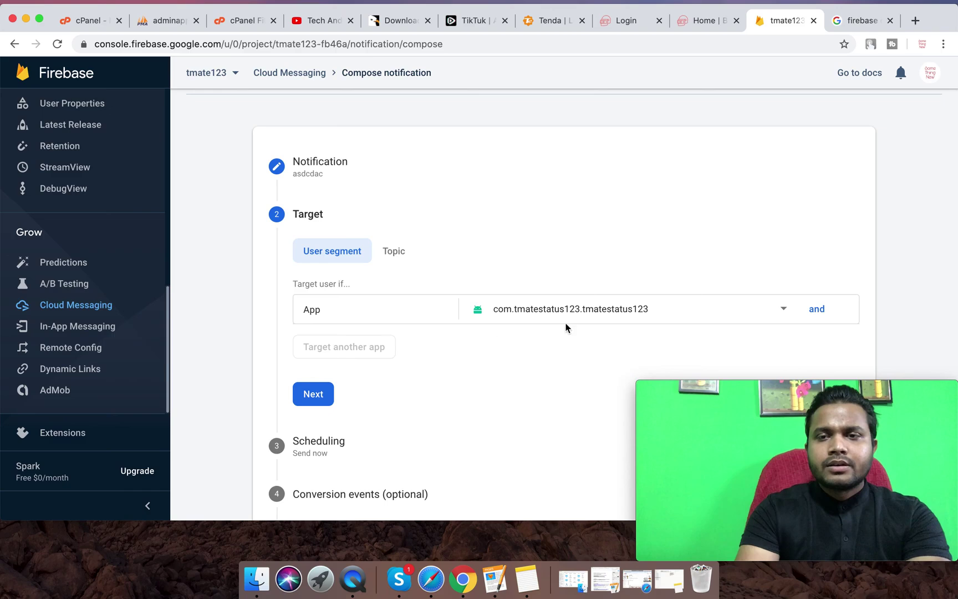
{"action": "scroll", "coordinate": [468, 335], "scroll_direction": "down", "scroll_amount": 3}
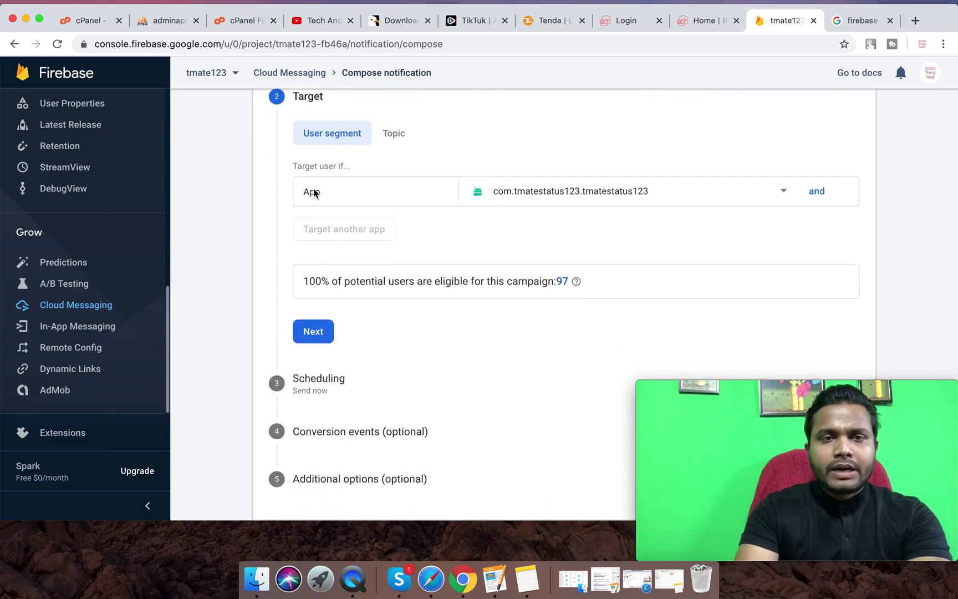
{"action": "scroll", "coordinate": [597, 187], "scroll_direction": "down", "scroll_amount": 2}
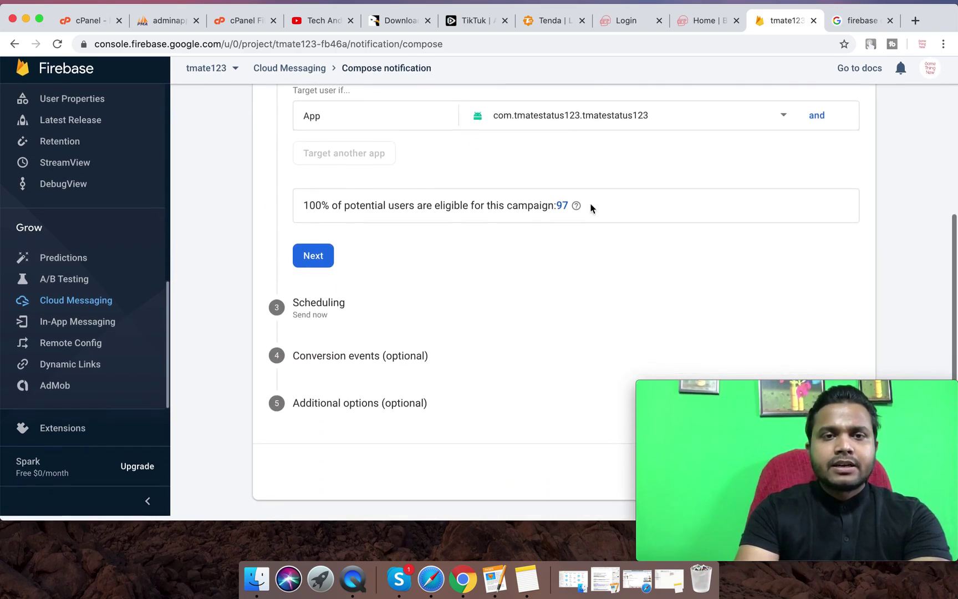
{"action": "left_click", "coordinate": [314, 260]}
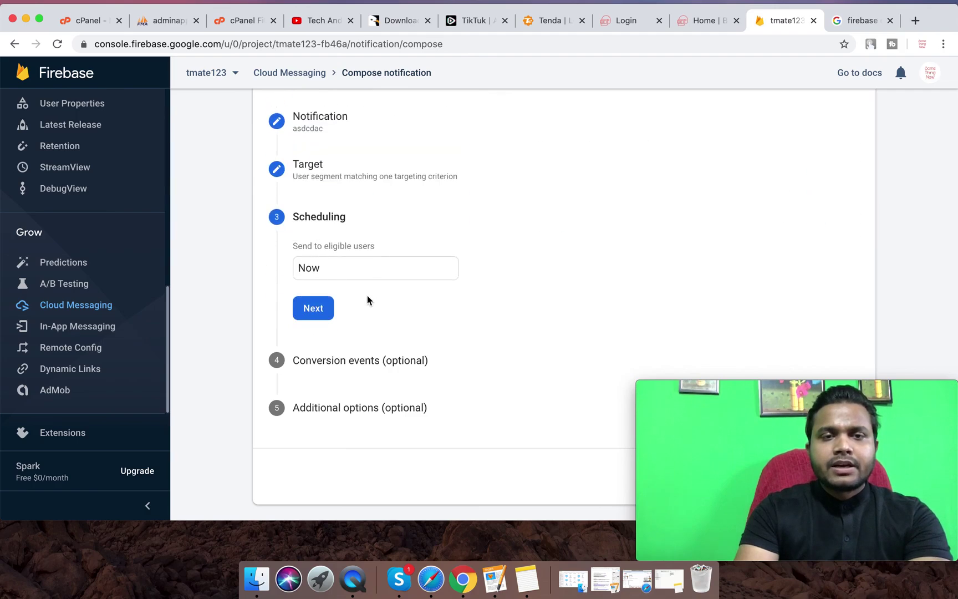
Keep the send time as Now and leave the conversion goal metrics unset
{"action": "left_click", "coordinate": [314, 268]}
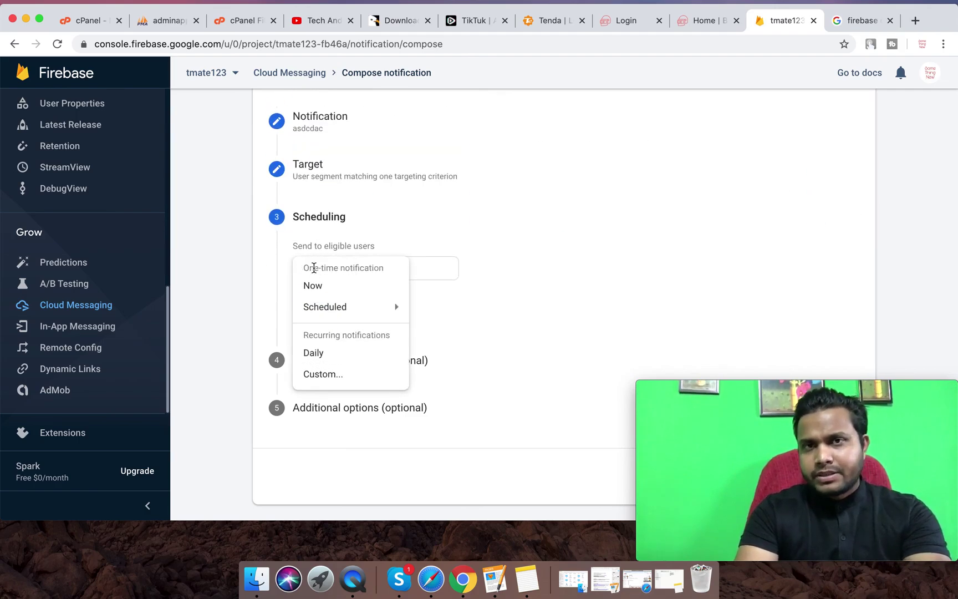
{"action": "mouse_move", "coordinate": [325, 308]}
{"action": "left_click", "coordinate": [570, 267]}
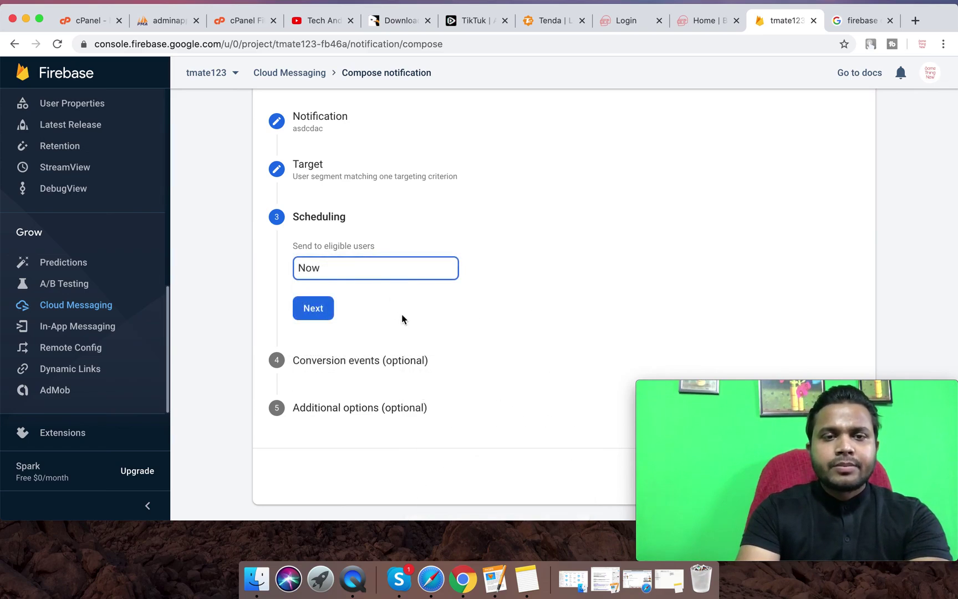
{"action": "left_click", "coordinate": [326, 318]}
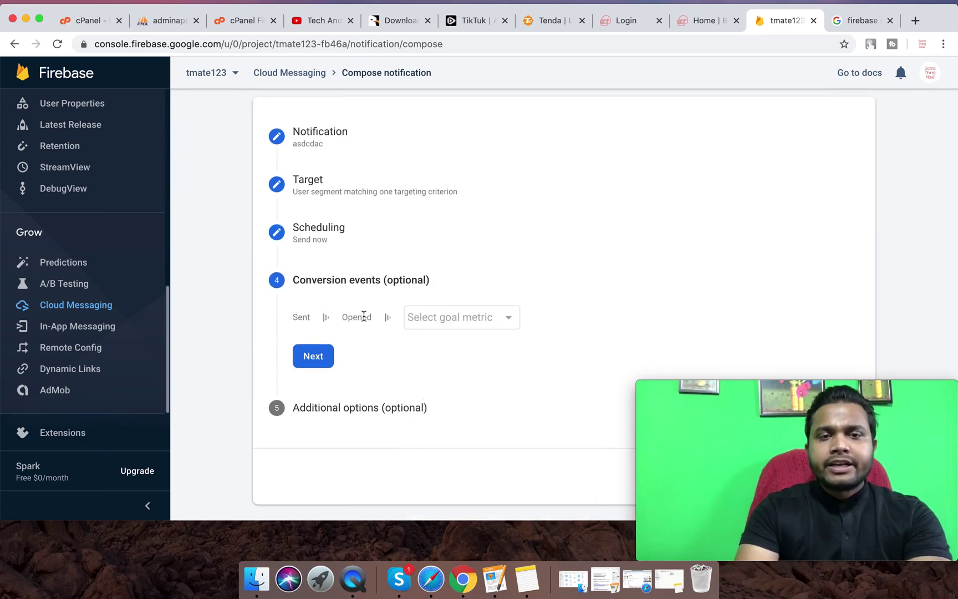
{"action": "left_click", "coordinate": [444, 321]}
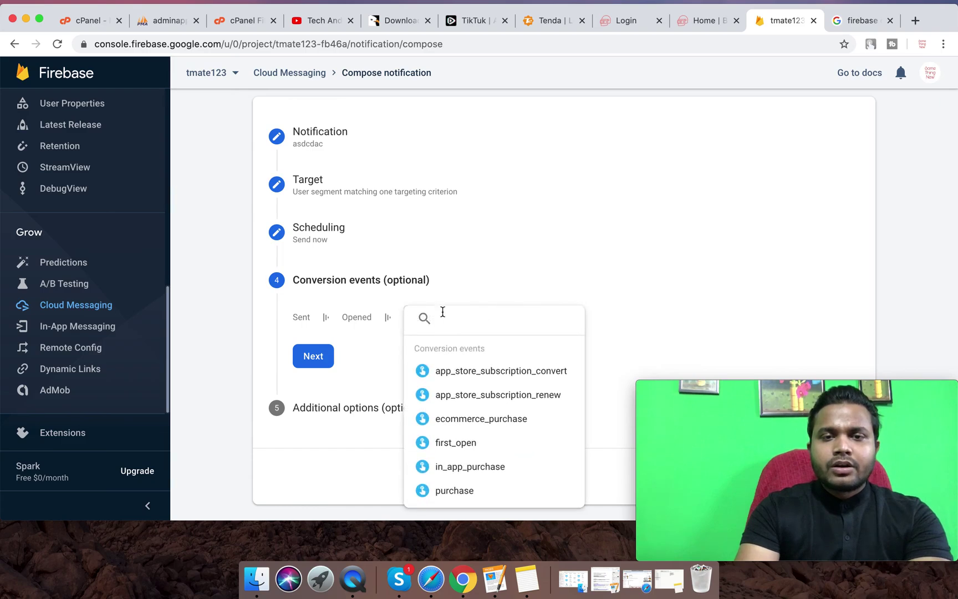
{"action": "left_click", "coordinate": [462, 265]}
Set the notification Sound to Enabled in Additional options, leaving expiry at 4 weeks
{"action": "left_click", "coordinate": [320, 350]}
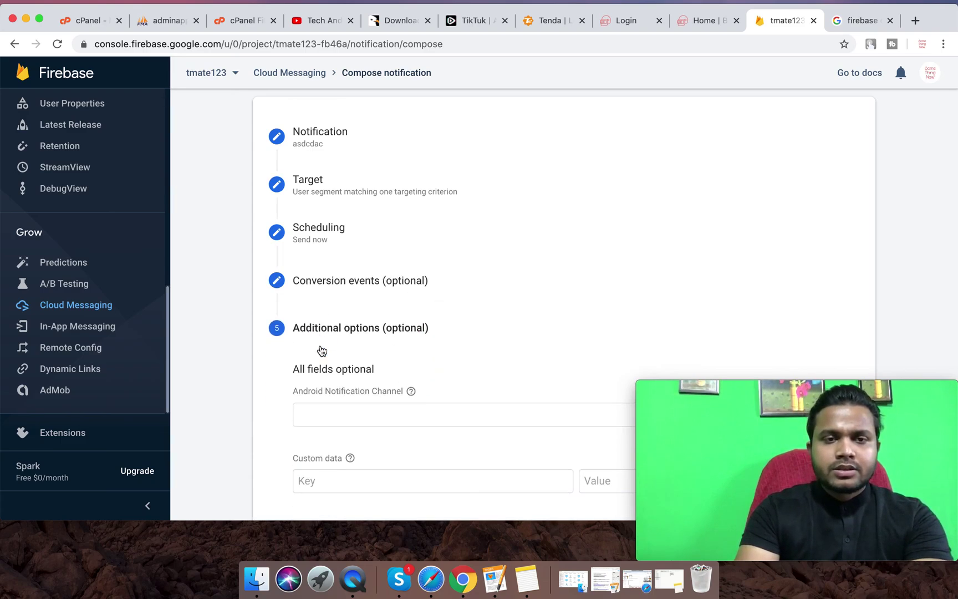
{"action": "scroll", "coordinate": [380, 349], "scroll_direction": "down", "scroll_amount": 3}
{"action": "scroll", "coordinate": [317, 299], "scroll_direction": "down", "scroll_amount": 2}
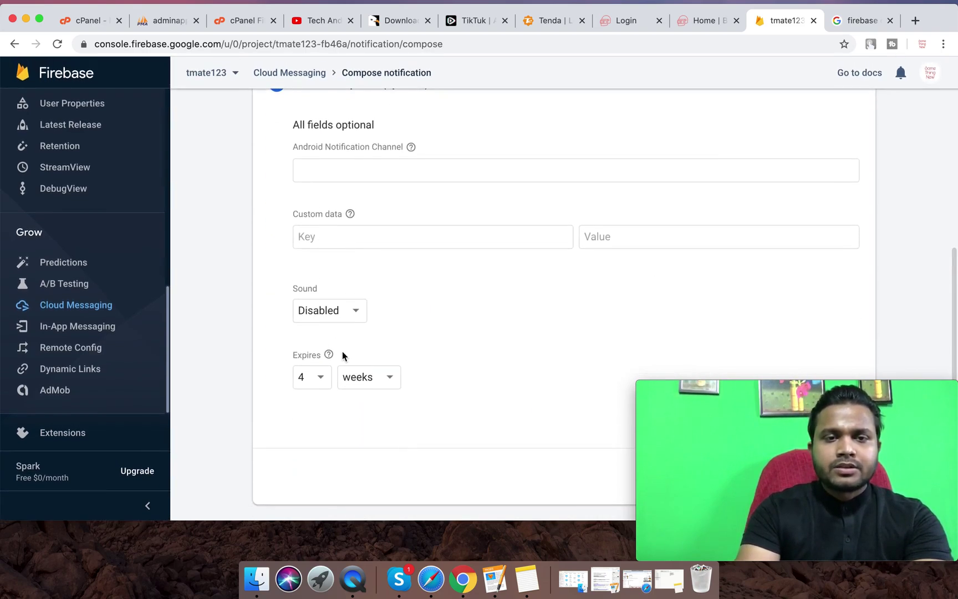
{"action": "scroll", "coordinate": [370, 197], "scroll_direction": "up", "scroll_amount": 3}
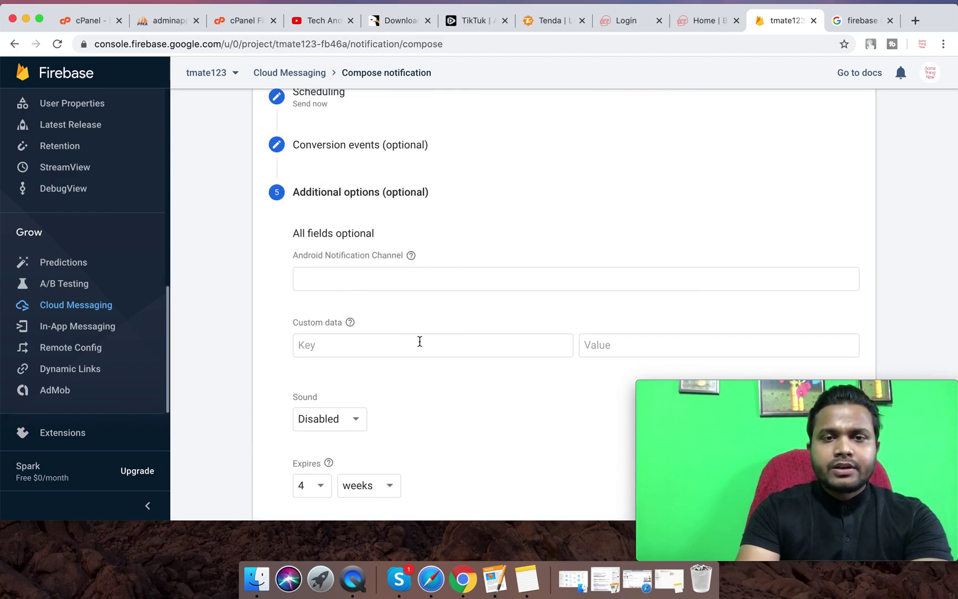
{"action": "scroll", "coordinate": [447, 317], "scroll_direction": "down", "scroll_amount": 3}
{"action": "left_click", "coordinate": [326, 322]}
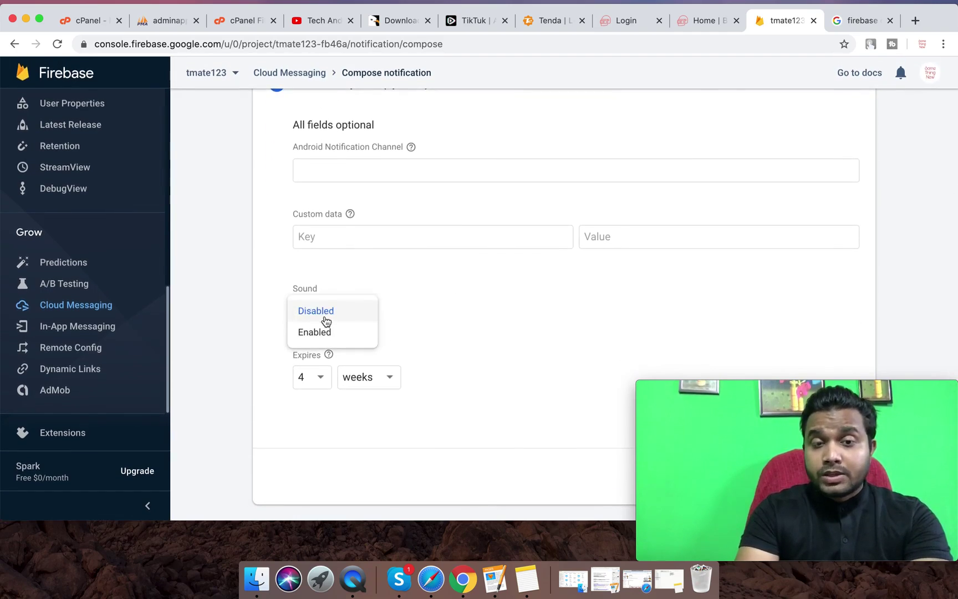
{"action": "left_click", "coordinate": [316, 333]}
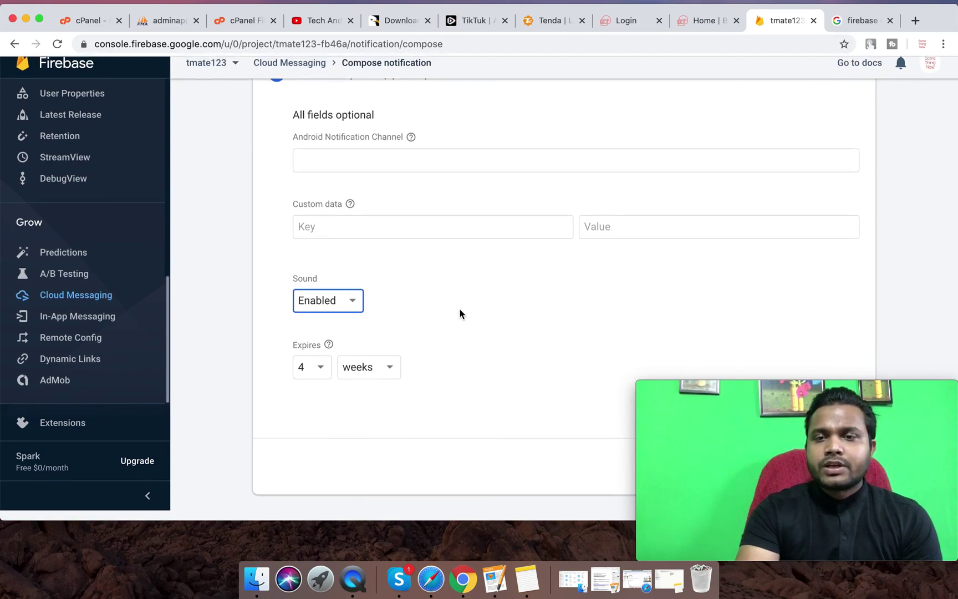
{"action": "left_click_drag", "start_coordinate": [692, 385], "coordinate": [373, 413]}
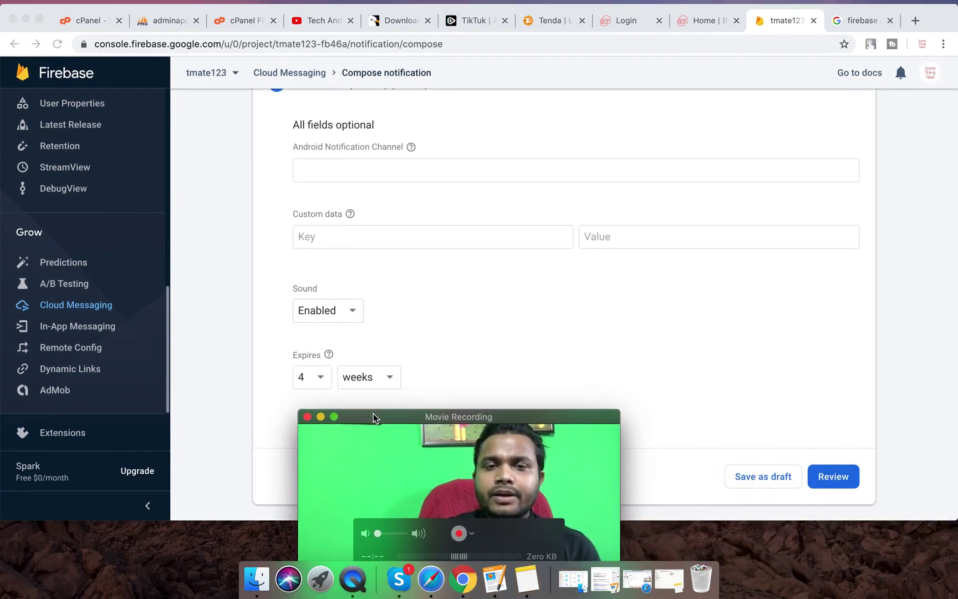
Review the asdcdac notification and publish it
{"action": "left_click", "coordinate": [827, 479]}
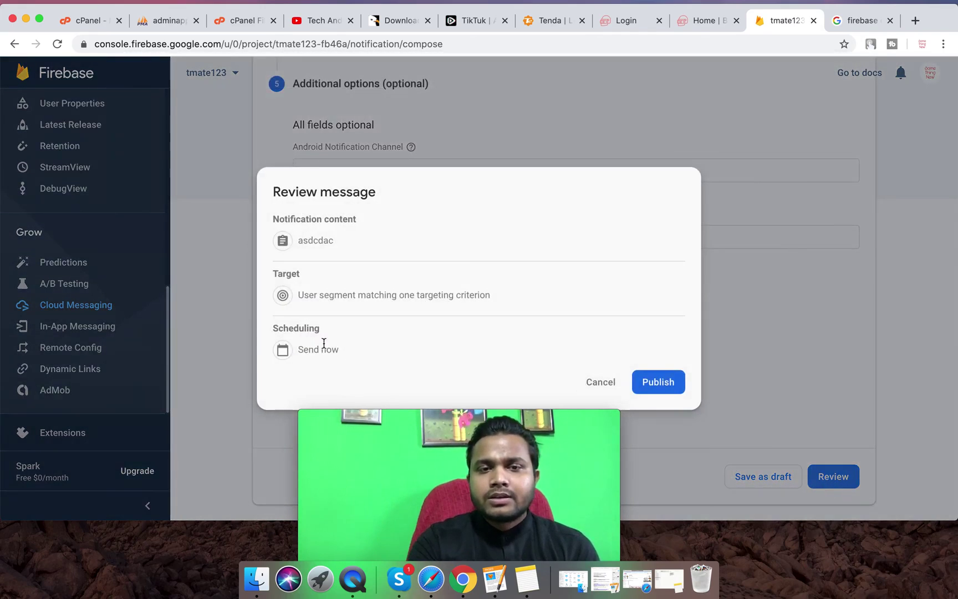
{"action": "left_click", "coordinate": [654, 381]}
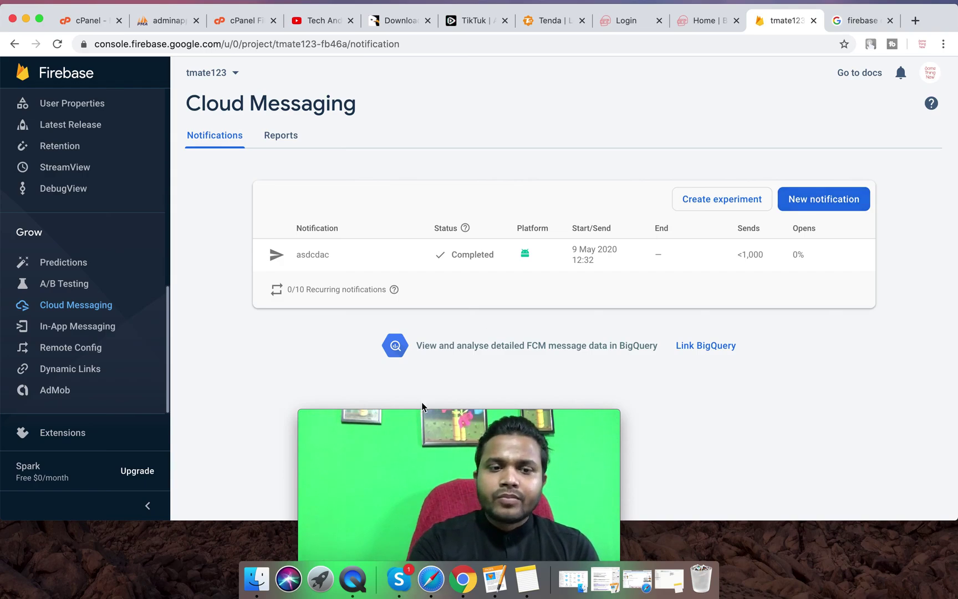
{"action": "mouse_move", "coordinate": [459, 479]}
{"action": "left_click_drag", "start_coordinate": [416, 415], "coordinate": [526, 227]}
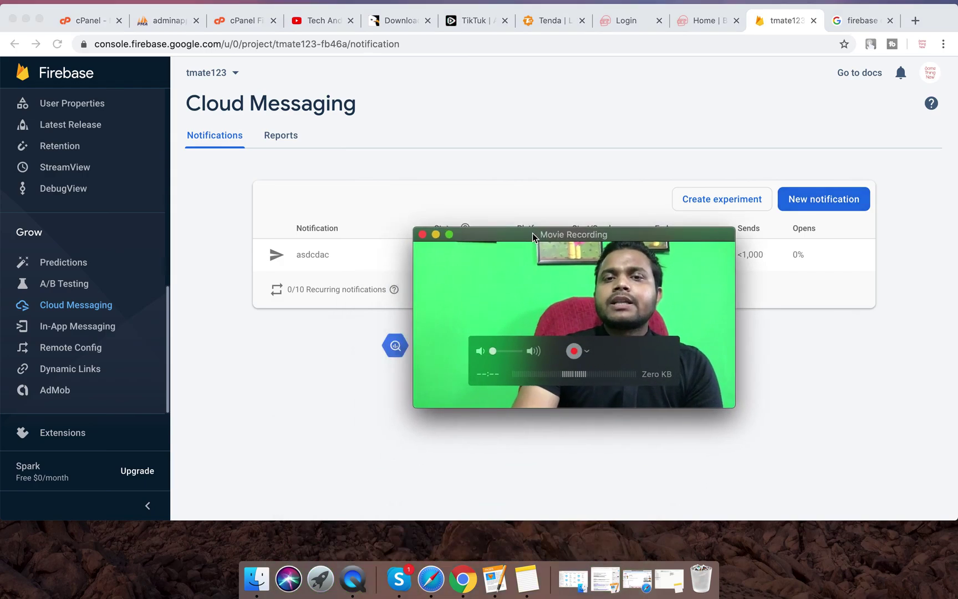